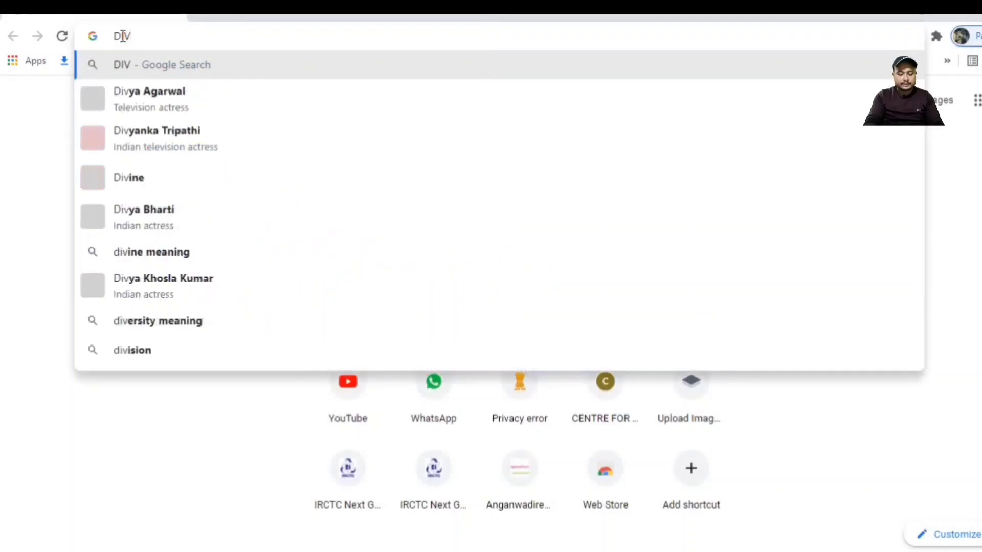
Step: Search the web for "DIBRUGARH UNIVERSITY" and open the university's official website, dibru.ac.in
{"action": "key", "text": "BackSpace"}
{"action": "type", "text": "BRUGARH"}
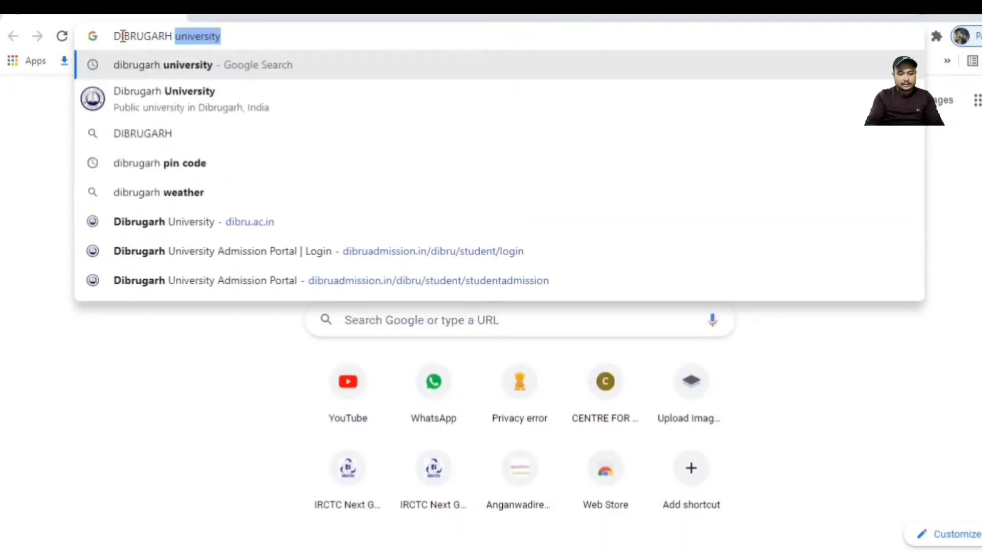
{"action": "type", "text": " UNIVERSIT"}
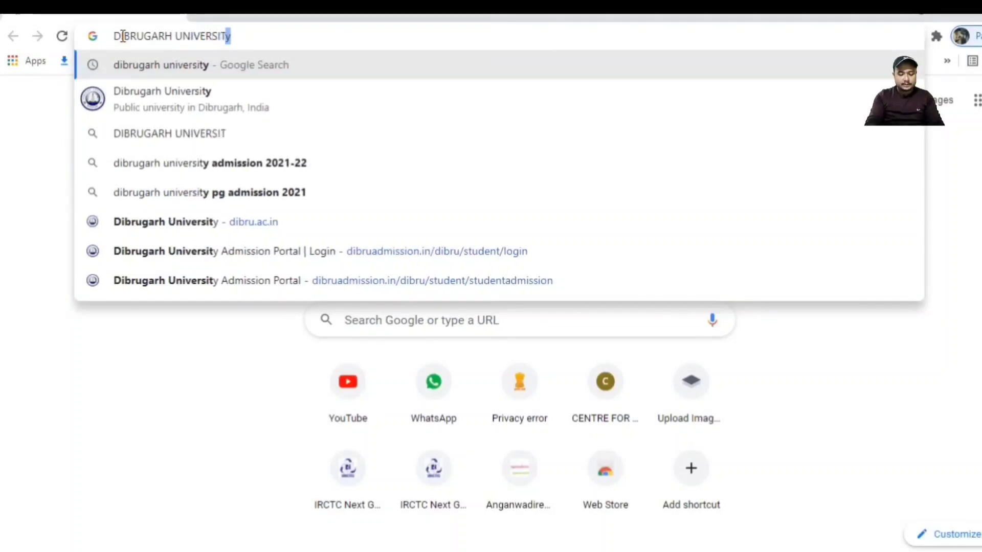
{"action": "type", "text": "Y"}
{"action": "key", "text": "Return"}
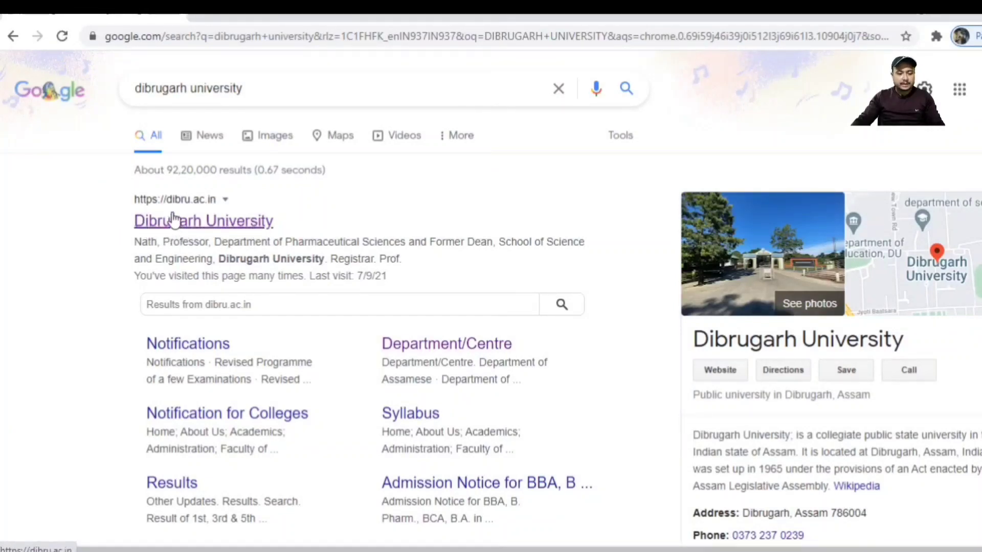
{"action": "left_click", "coordinate": [182, 229]}
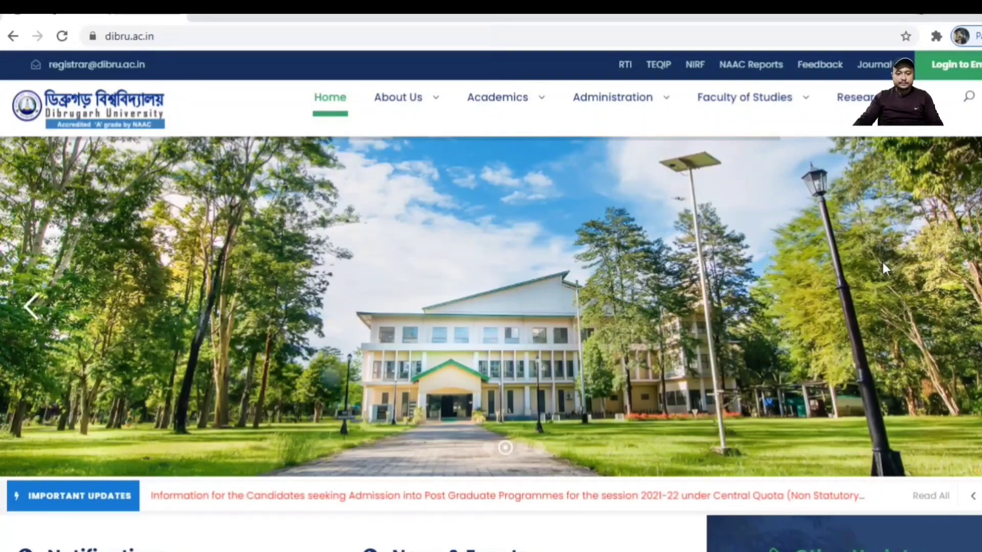
Step: Open the Online Admission Portal (for Non-DUPGET Programmes) from the homepage's Other Updates section
{"action": "scroll", "coordinate": [882, 265], "scroll_direction": "down", "scroll_amount": 3}
{"action": "scroll", "coordinate": [882, 266], "scroll_direction": "down", "scroll_amount": 2}
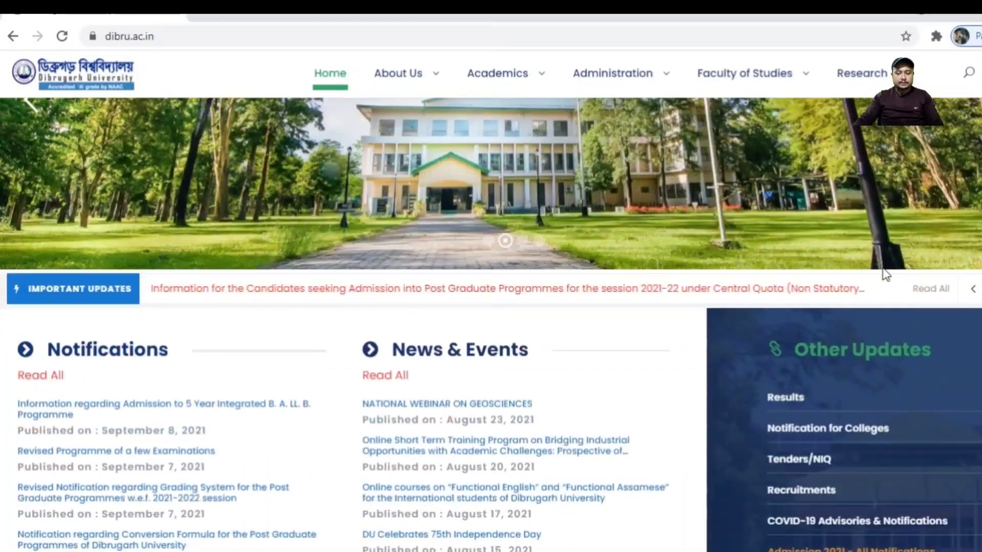
{"action": "scroll", "coordinate": [884, 272], "scroll_direction": "down", "scroll_amount": 5}
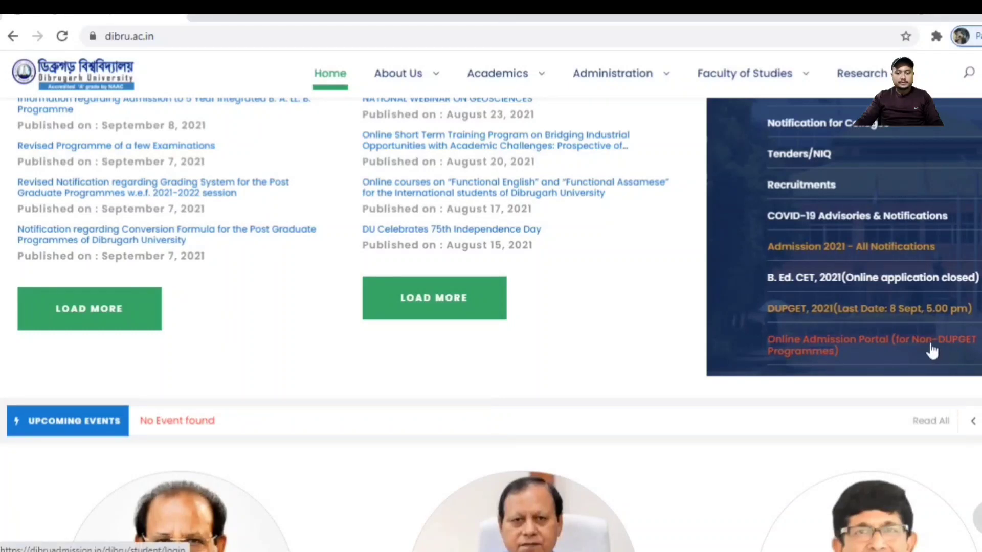
{"action": "left_click", "coordinate": [822, 352]}
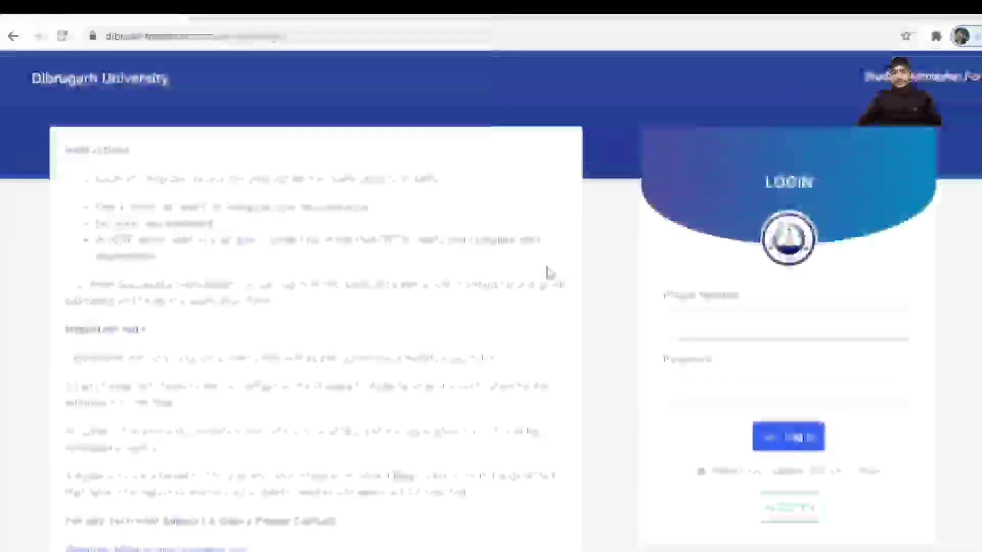
Step: Read the admission portal's instructions, examine the fields of the applicant registration form, and return to the login page
{"action": "scroll", "coordinate": [795, 285], "scroll_direction": "down", "scroll_amount": 3}
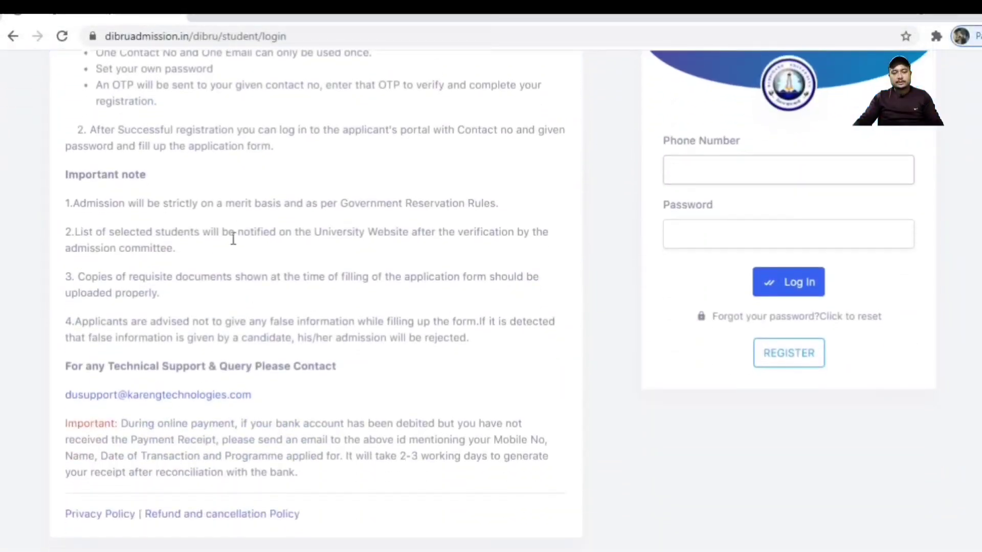
{"action": "scroll", "coordinate": [709, 165], "scroll_direction": "up", "scroll_amount": 2}
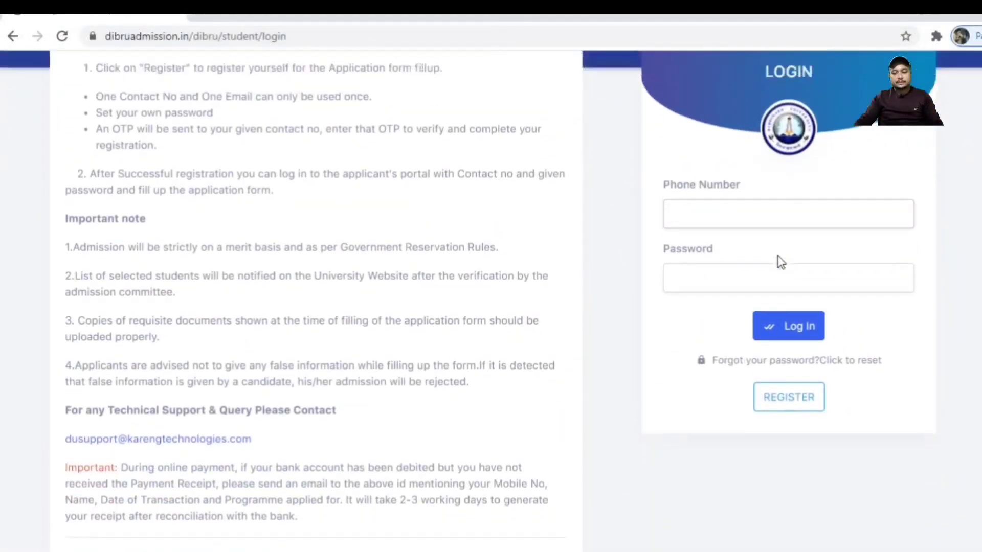
{"action": "scroll", "coordinate": [801, 262], "scroll_direction": "down", "scroll_amount": 1}
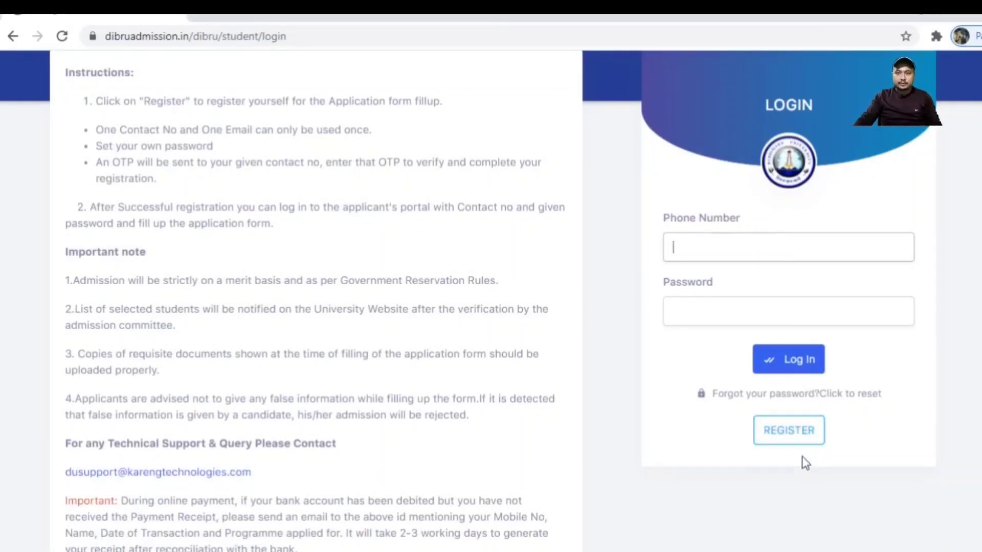
{"action": "scroll", "coordinate": [880, 383], "scroll_direction": "down", "scroll_amount": 2}
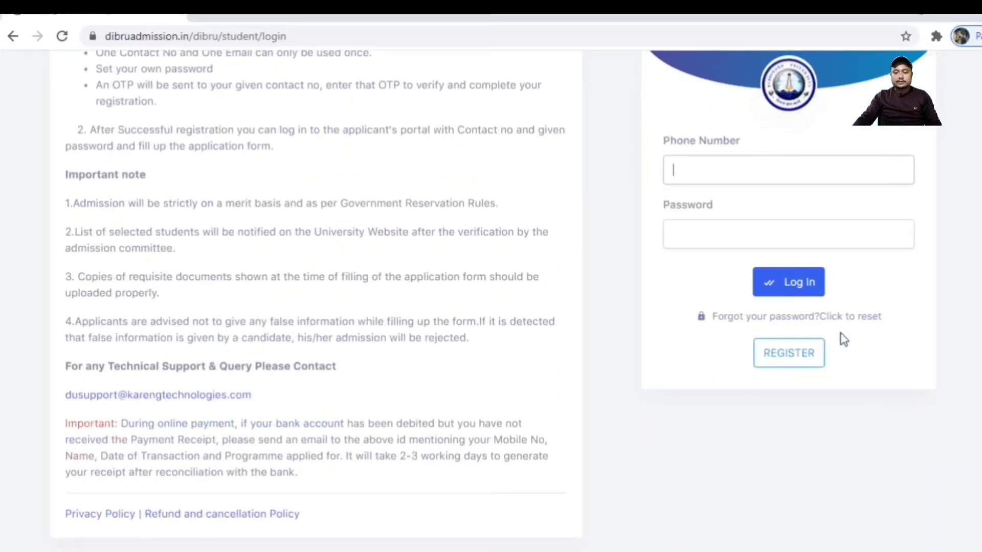
{"action": "left_click", "coordinate": [794, 359]}
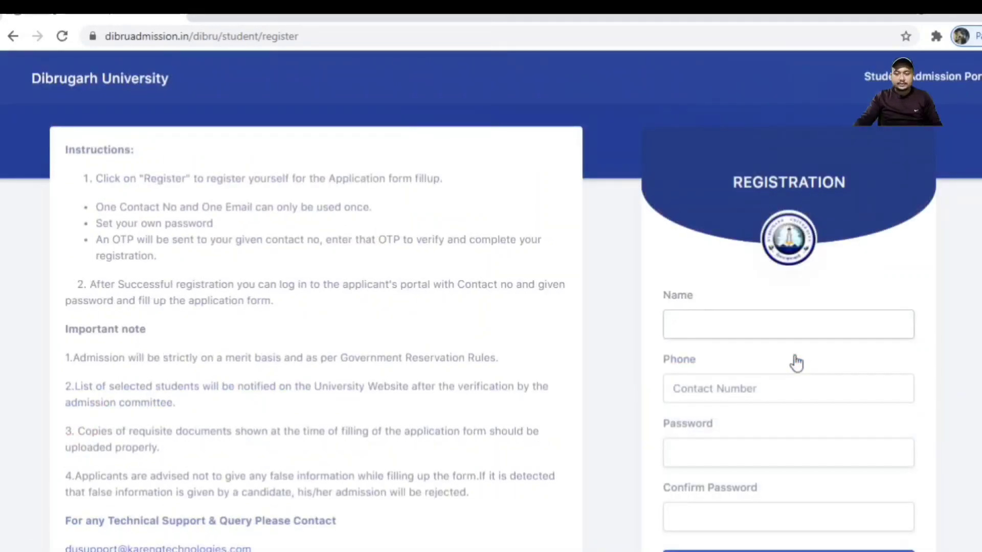
{"action": "scroll", "coordinate": [740, 351], "scroll_direction": "down", "scroll_amount": 1}
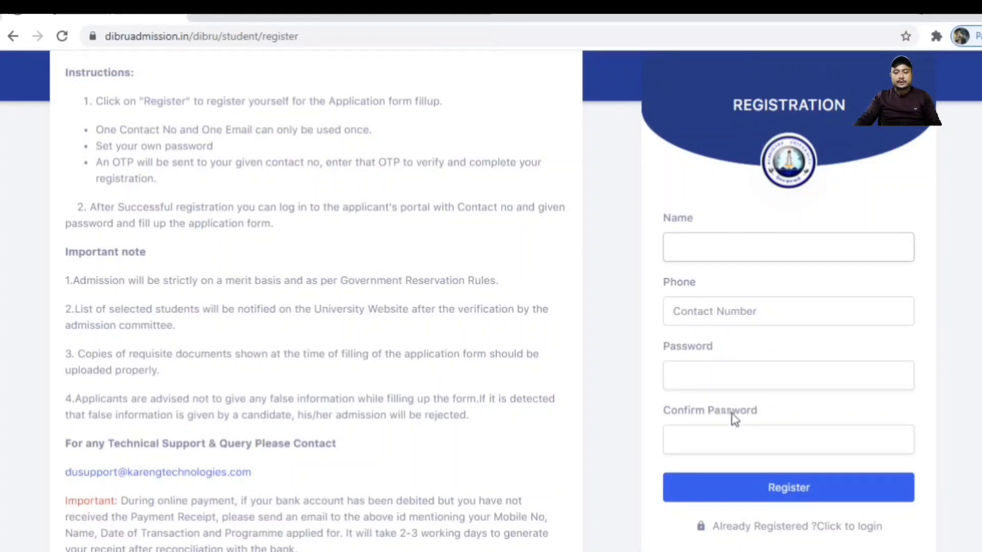
{"action": "scroll", "coordinate": [735, 418], "scroll_direction": "down", "scroll_amount": 2}
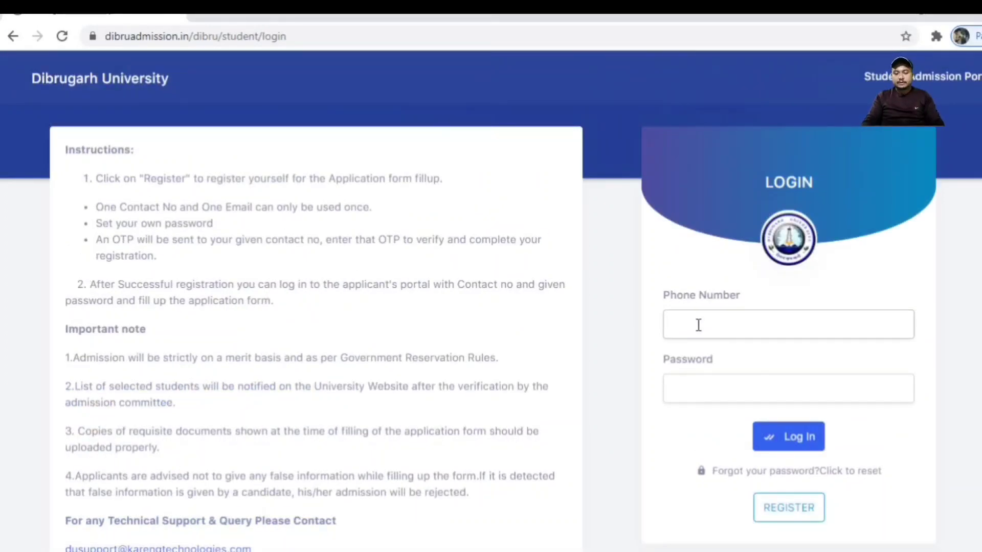
Step: Log in to the admission portal with the applicant's phone number and account password
{"action": "scroll", "coordinate": [778, 286], "scroll_direction": "down", "scroll_amount": 2}
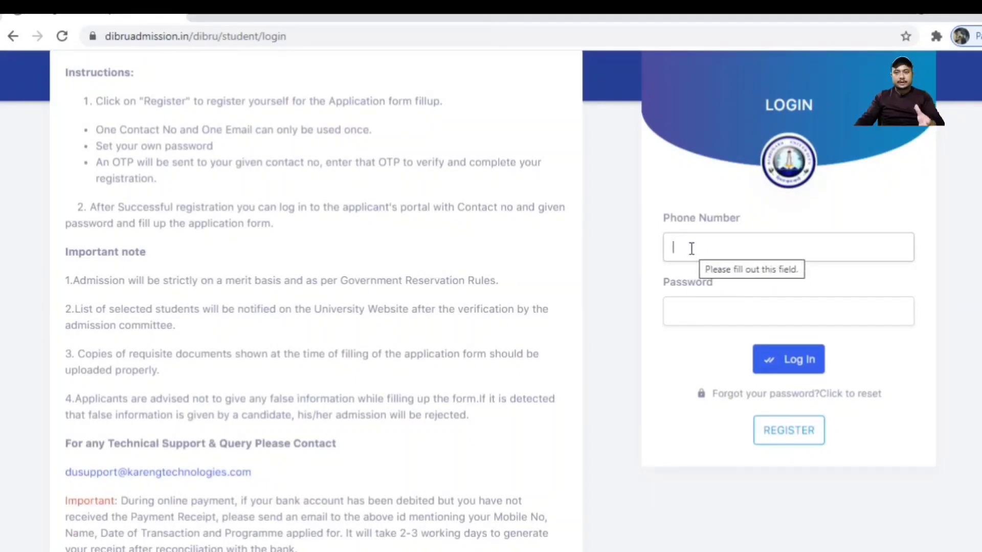
{"action": "type", "text": "700"}
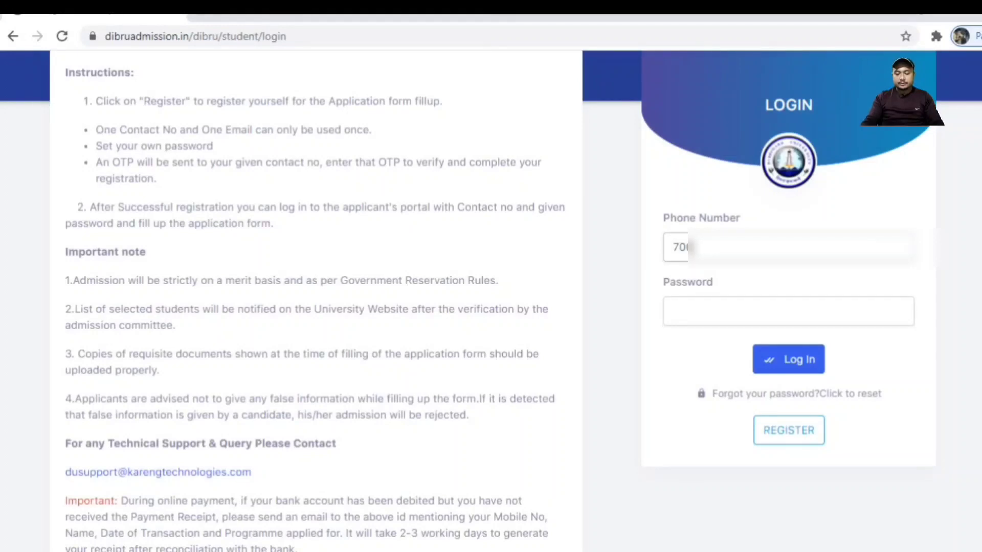
{"action": "left_click", "coordinate": [691, 317]}
{"action": "left_click", "coordinate": [799, 359]}
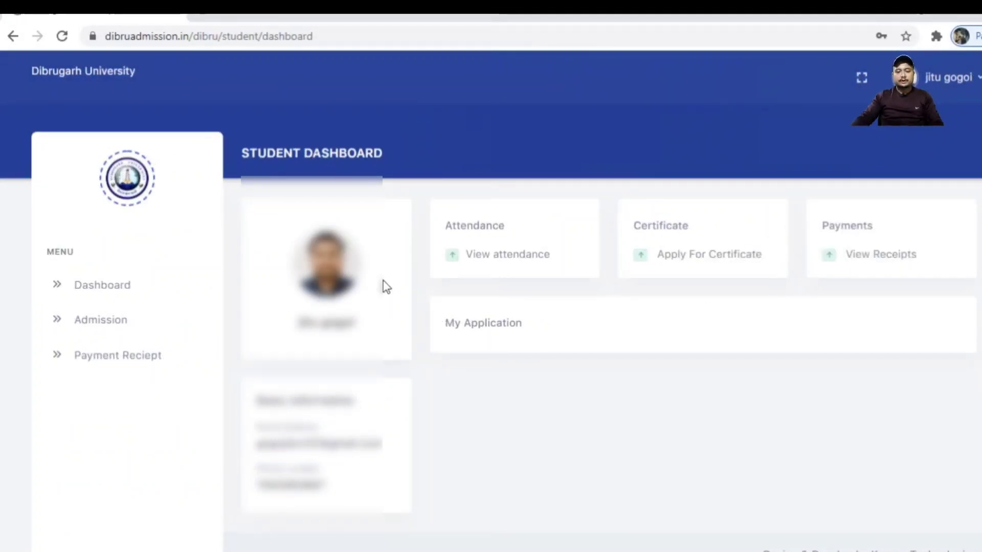
Step: Open the Admission section from the student dashboard and review the notifications listed under Step 1
{"action": "scroll", "coordinate": [746, 303], "scroll_direction": "down", "scroll_amount": 1}
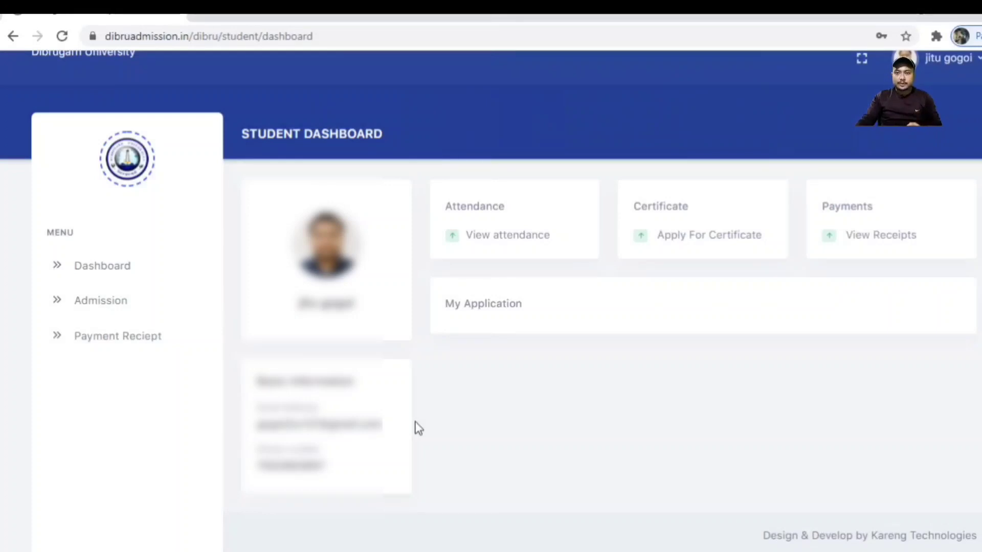
{"action": "left_click", "coordinate": [101, 306]}
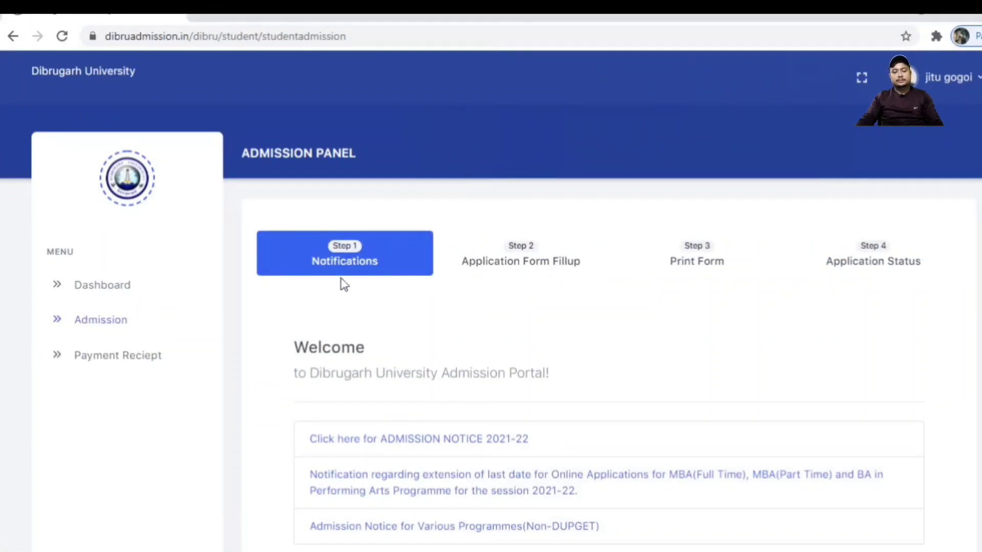
{"action": "scroll", "coordinate": [353, 256], "scroll_direction": "down", "scroll_amount": 2}
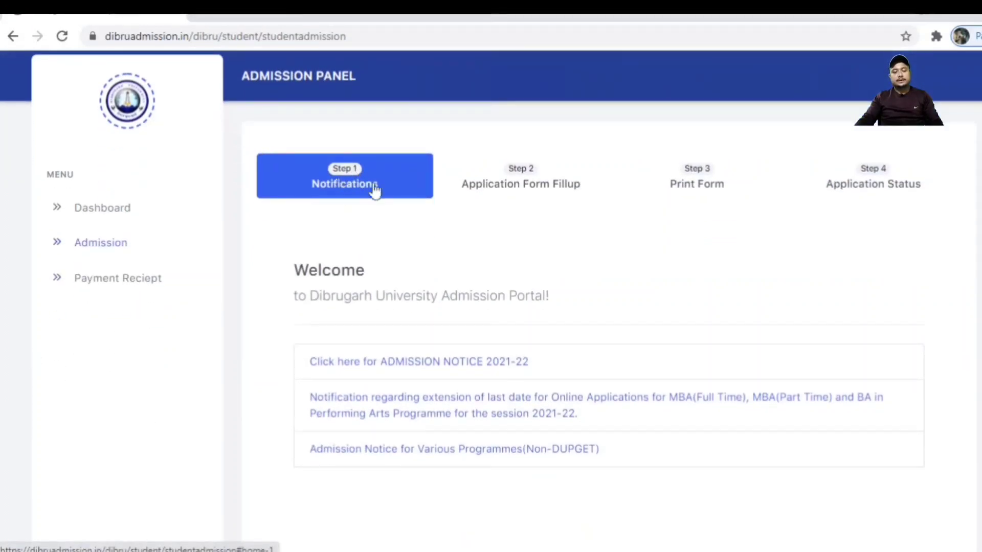
{"action": "scroll", "coordinate": [331, 300], "scroll_direction": "down", "scroll_amount": 2}
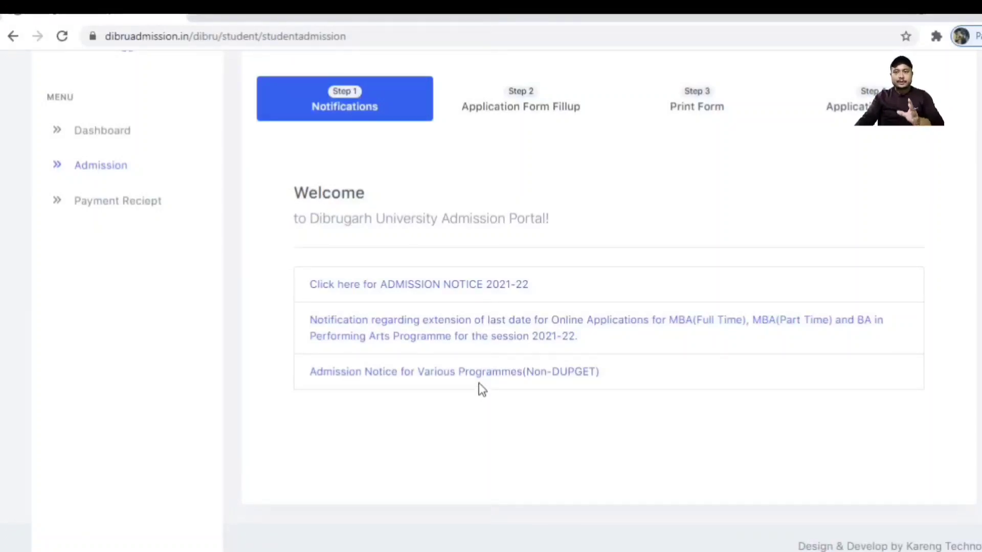
{"action": "scroll", "coordinate": [479, 383], "scroll_direction": "up", "scroll_amount": 2}
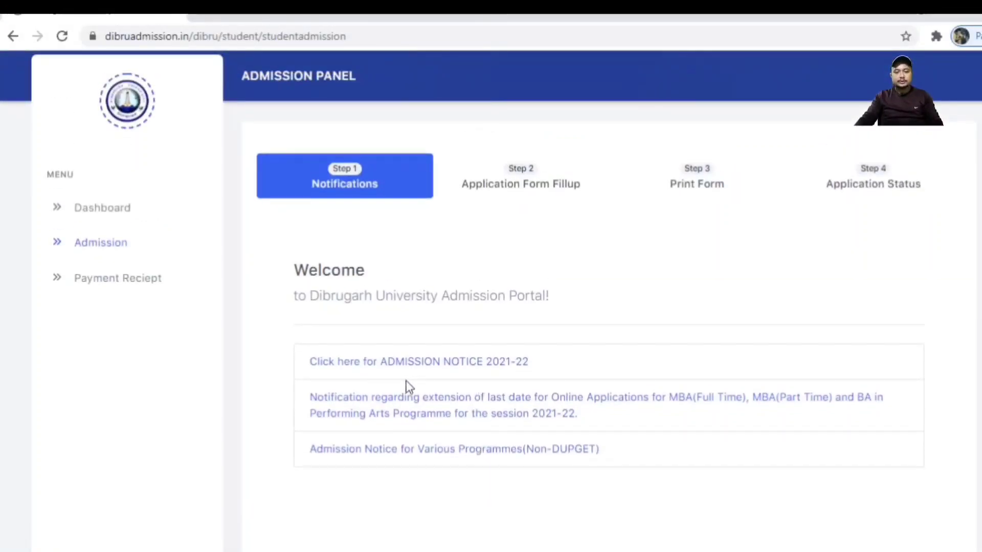
Step: Start an application for Post Graduate Diploma in Tea Technology and Plantation Management (PGDTTPM) from the available forms in Step 2
{"action": "left_click", "coordinate": [527, 178]}
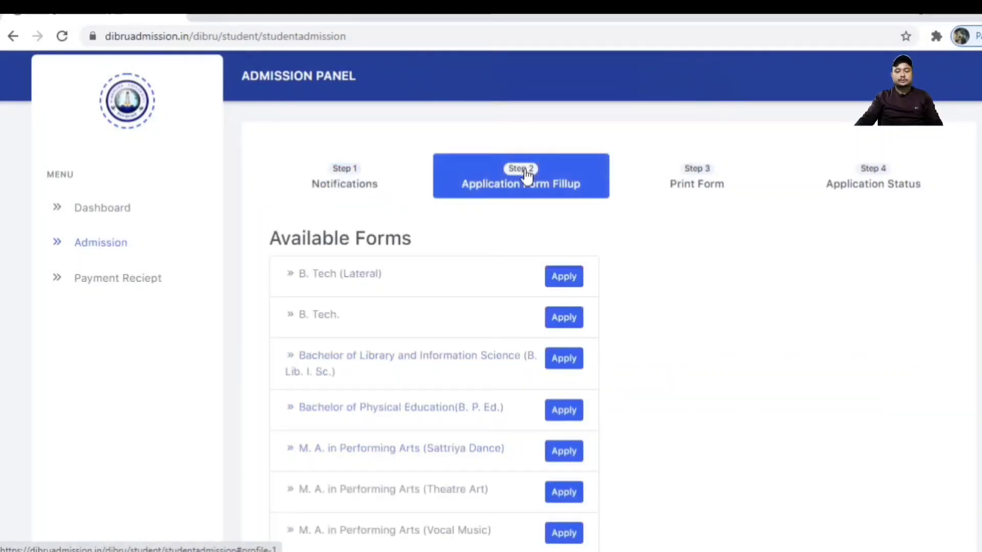
{"action": "scroll", "coordinate": [351, 286], "scroll_direction": "down", "scroll_amount": 8}
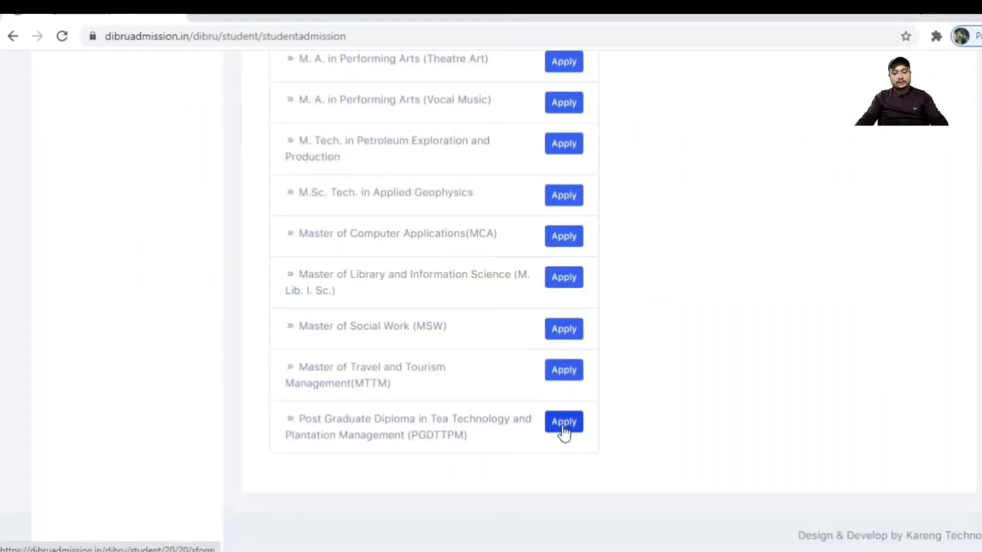
{"action": "left_click", "coordinate": [563, 424]}
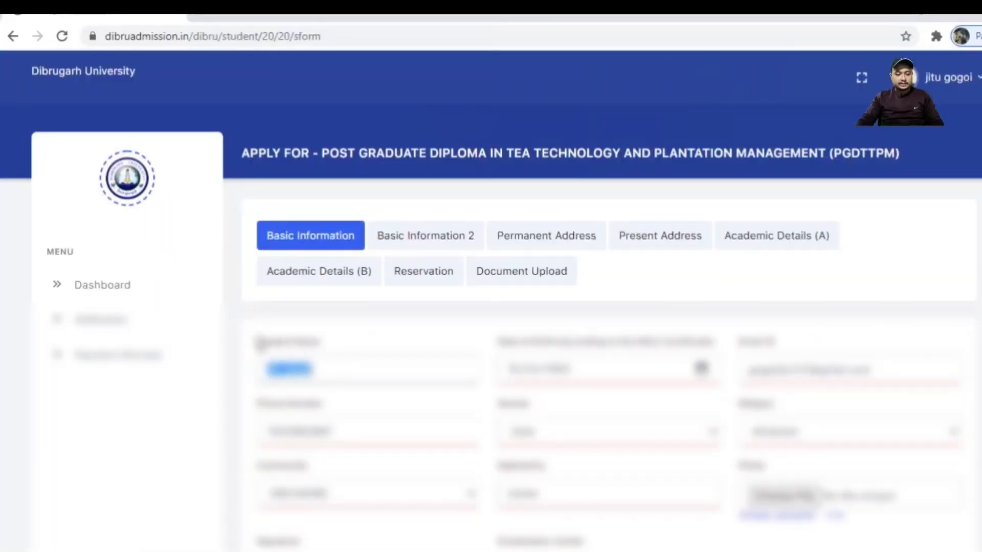
Step: Examine the Basic Information fields of the application, from student name, date of birth and contact details through photo and signature
{"action": "left_click_drag", "start_coordinate": [259, 344], "coordinate": [346, 344]}
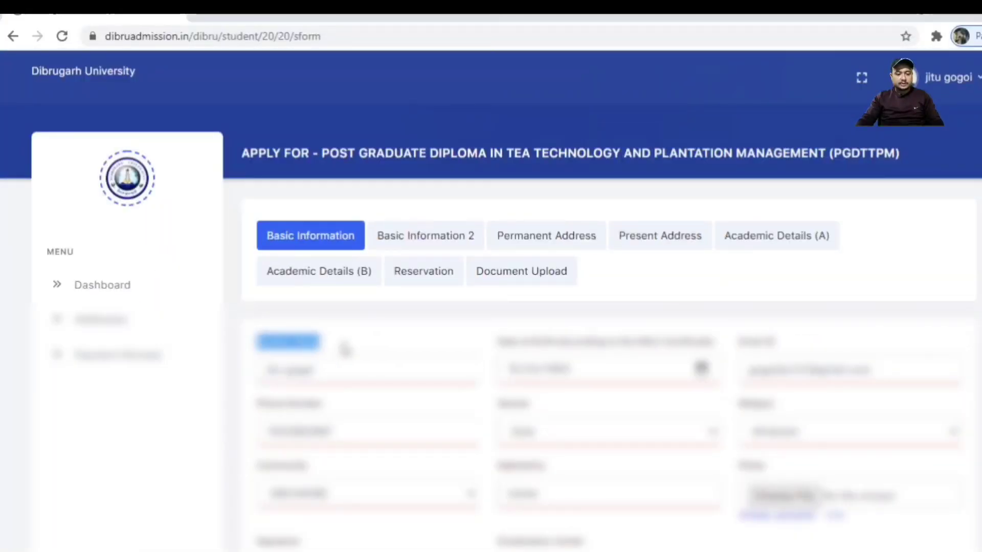
{"action": "left_click_drag", "start_coordinate": [493, 343], "coordinate": [703, 367]}
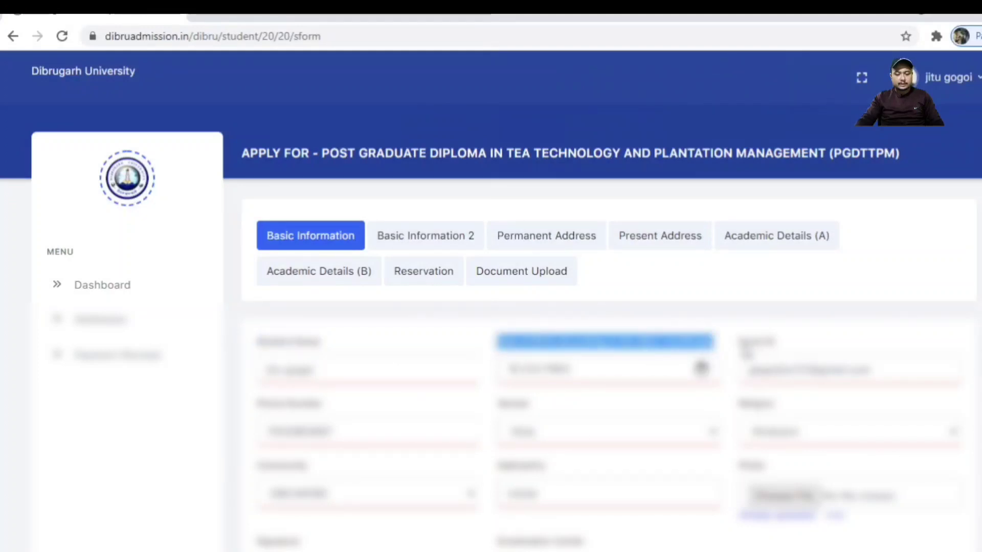
{"action": "left_click_drag", "start_coordinate": [742, 342], "coordinate": [843, 351]}
{"action": "left_click_drag", "start_coordinate": [256, 404], "coordinate": [323, 403]}
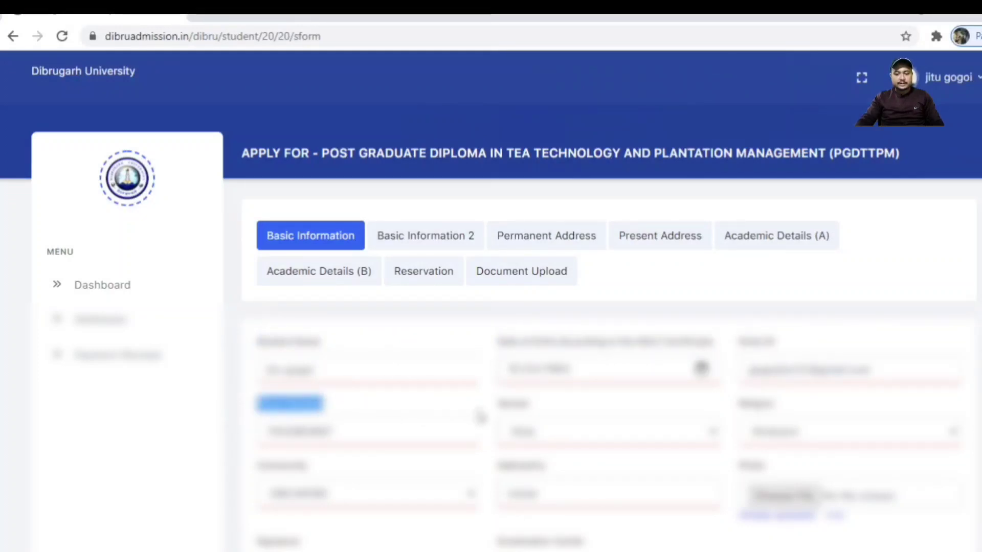
{"action": "left_click_drag", "start_coordinate": [496, 403], "coordinate": [533, 403]}
{"action": "left_click", "coordinate": [682, 431]}
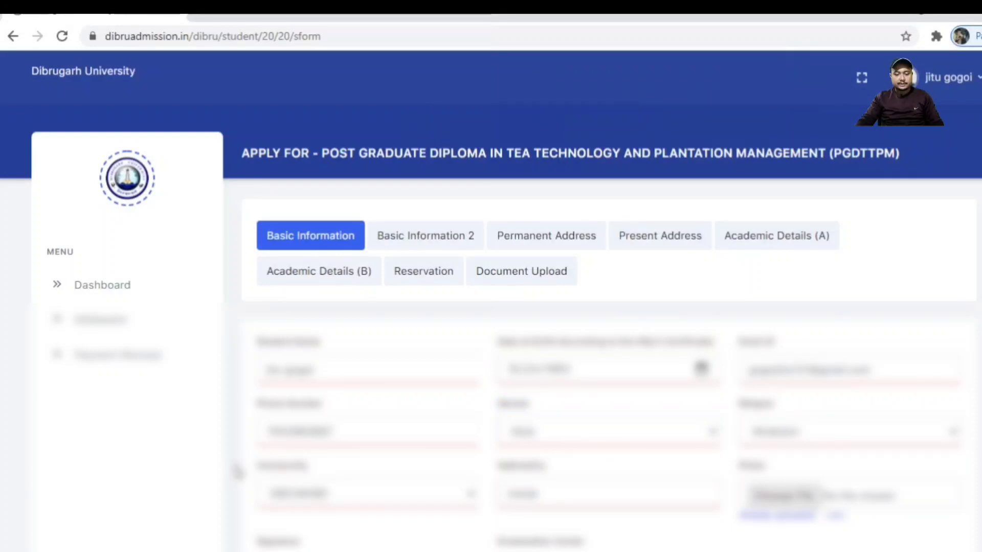
{"action": "left_click_drag", "start_coordinate": [257, 466], "coordinate": [346, 471]}
{"action": "left_click_drag", "start_coordinate": [496, 466], "coordinate": [550, 467]}
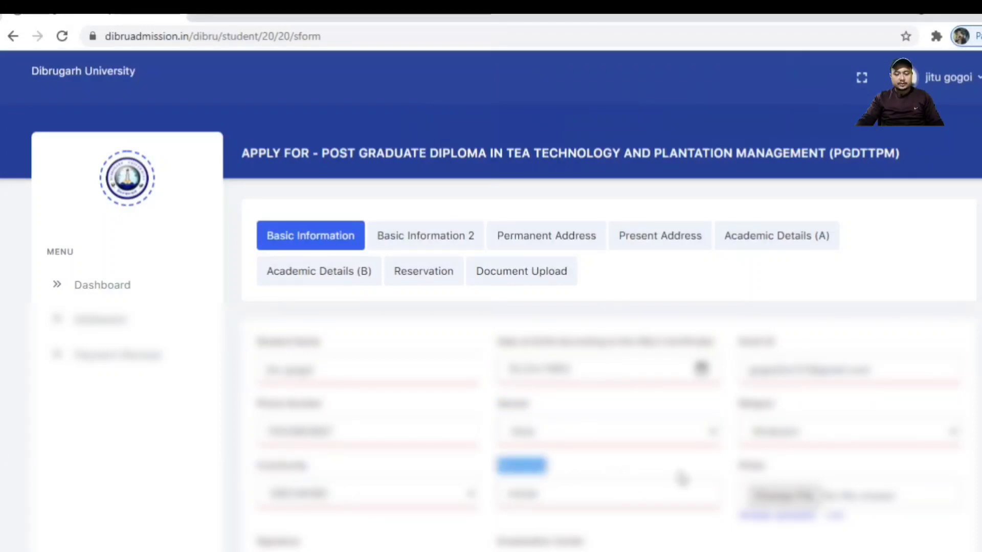
{"action": "left_click_drag", "start_coordinate": [831, 466], "coordinate": [736, 466]}
{"action": "scroll", "coordinate": [715, 481], "scroll_direction": "down", "scroll_amount": 3}
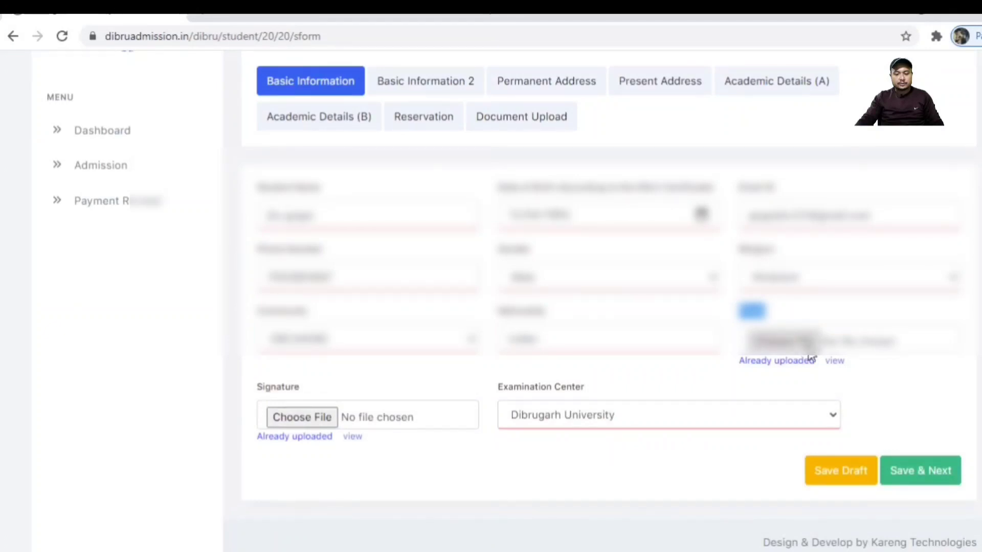
{"action": "left_click_drag", "start_coordinate": [258, 389], "coordinate": [363, 423]}
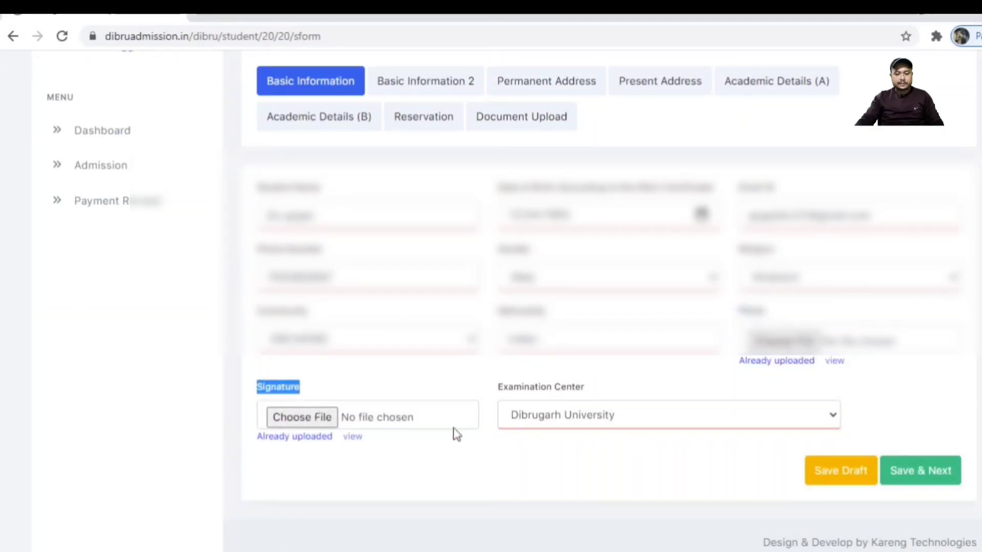
Step: Set the Examination Center to Dibrugarh University
{"action": "left_click_drag", "start_coordinate": [501, 389], "coordinate": [616, 409]}
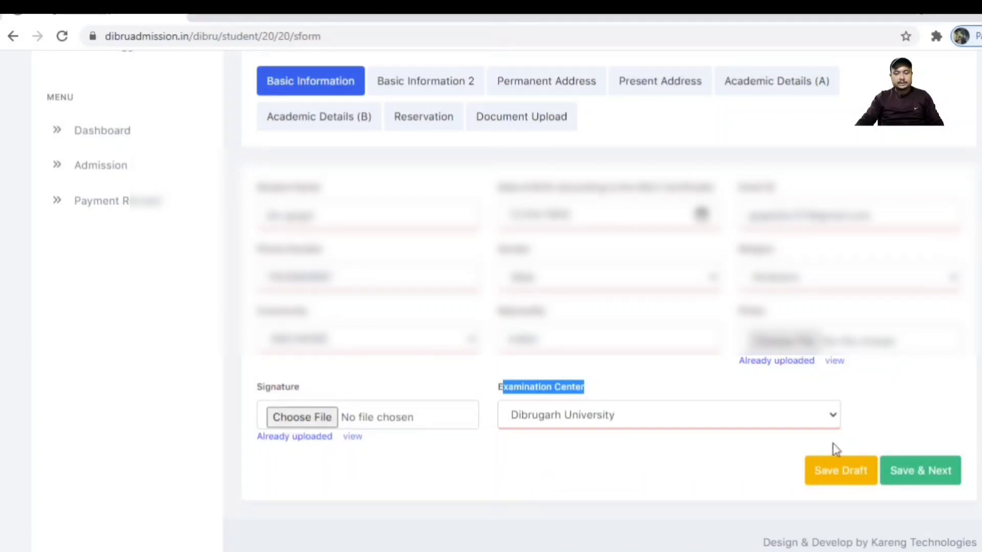
{"action": "left_click", "coordinate": [833, 422]}
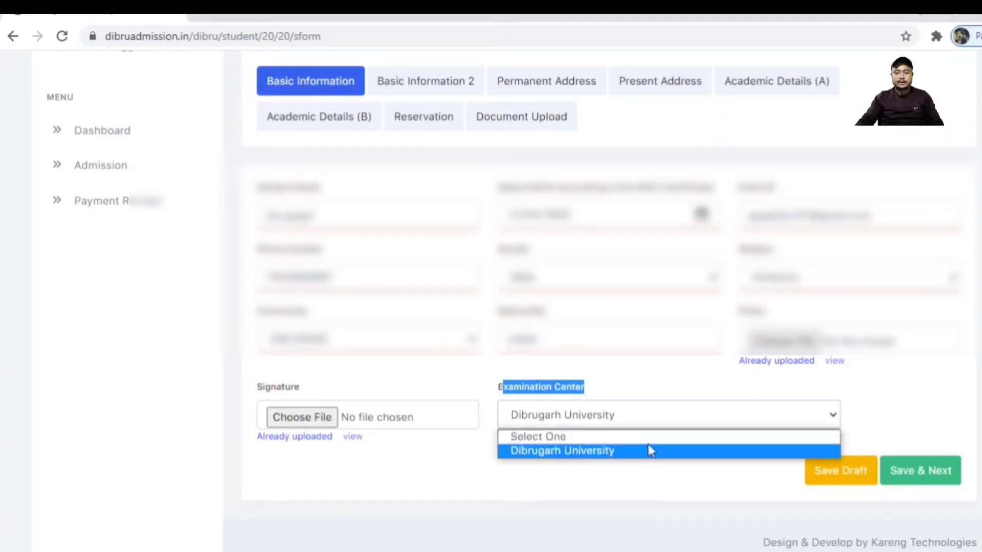
{"action": "left_click", "coordinate": [603, 451]}
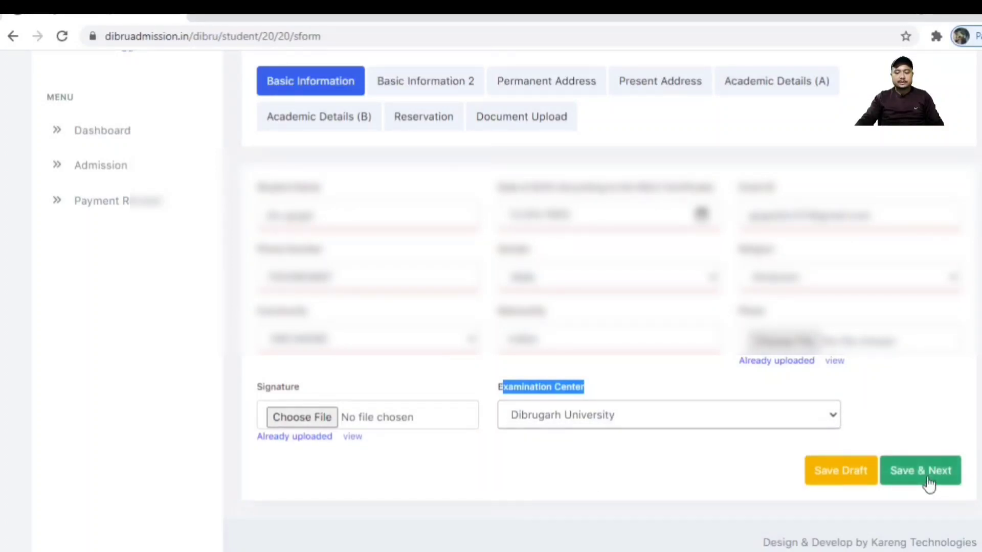
Step: Recheck the Basic Information page and save it to proceed to the next section of the application
{"action": "scroll", "coordinate": [632, 325], "scroll_direction": "up", "scroll_amount": 3}
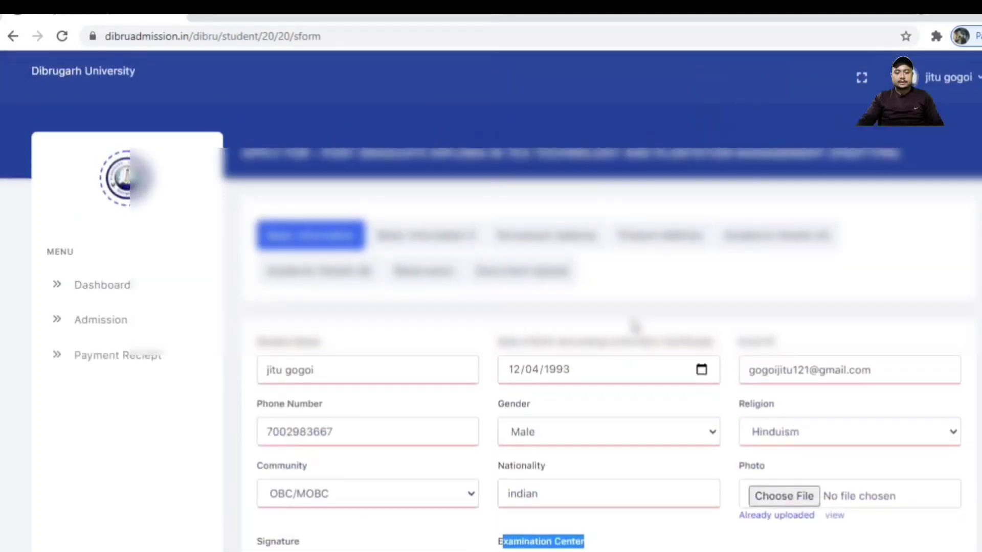
{"action": "scroll", "coordinate": [633, 327], "scroll_direction": "down", "scroll_amount": 3}
{"action": "left_click", "coordinate": [935, 464]}
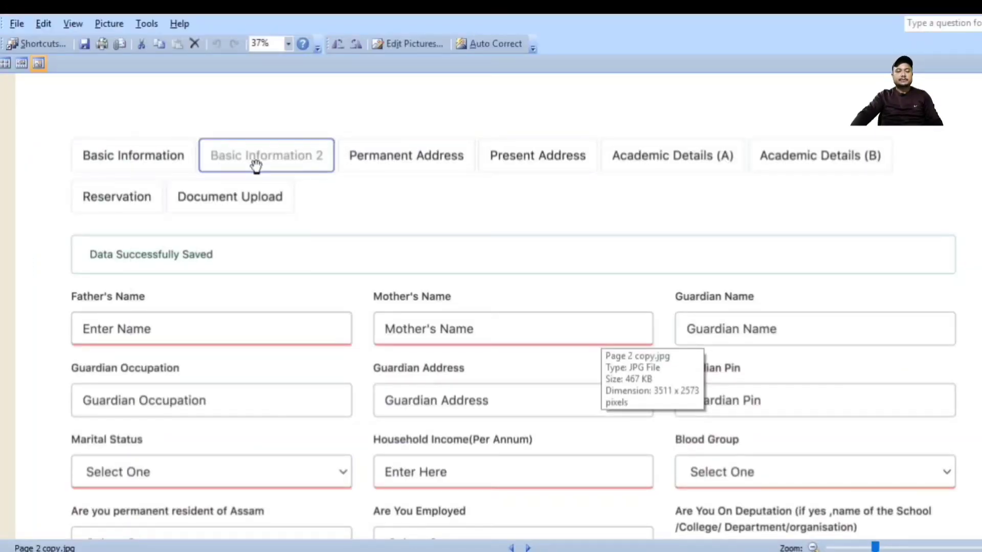
Step: Examine the Basic Information 2 fields in the image Page 2 copy.jpg, from parent and guardian details through employment, deputation and current study
{"action": "scroll", "coordinate": [343, 179], "scroll_direction": "down", "scroll_amount": 1}
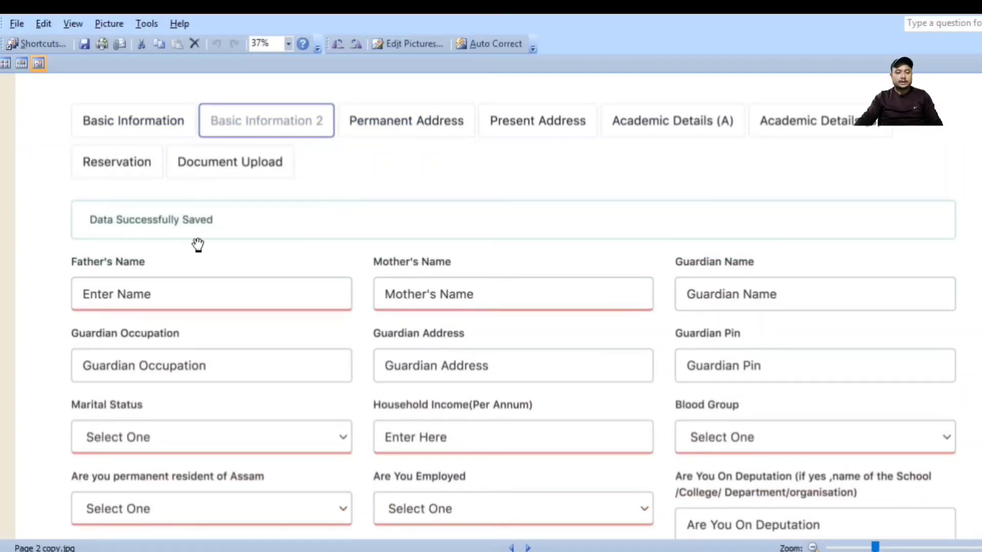
{"action": "scroll", "coordinate": [214, 248], "scroll_direction": "down", "scroll_amount": 1}
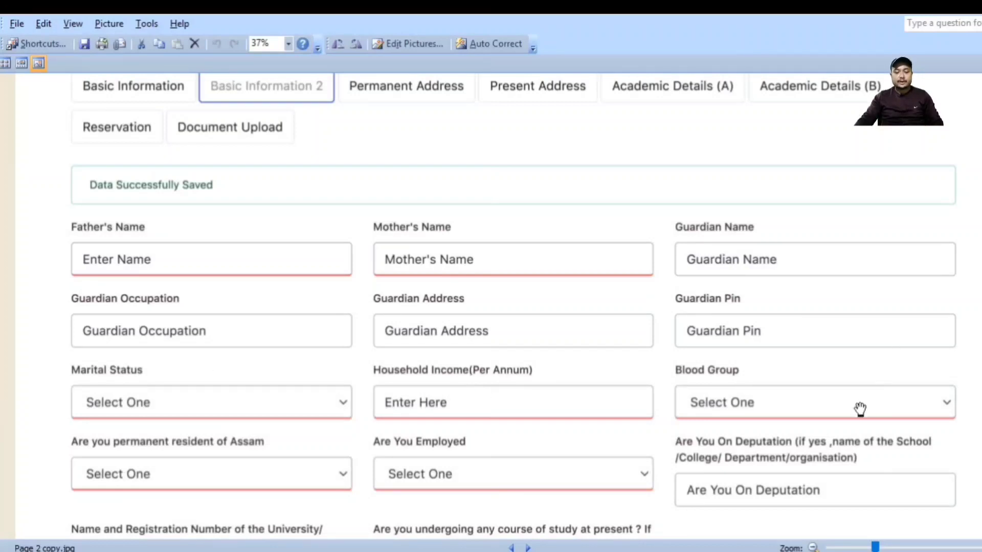
{"action": "scroll", "coordinate": [763, 383], "scroll_direction": "down", "scroll_amount": 1}
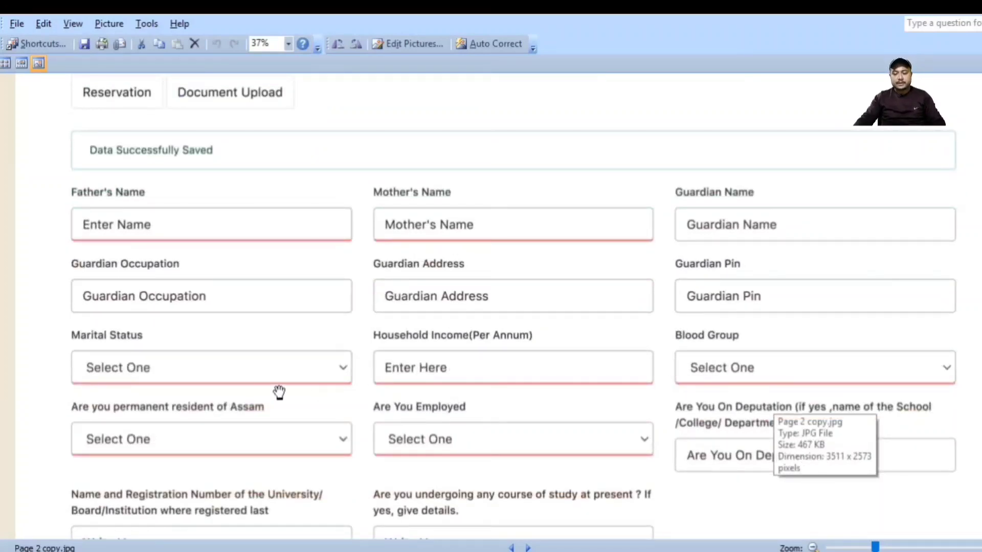
{"action": "scroll", "coordinate": [777, 371], "scroll_direction": "down", "scroll_amount": 1}
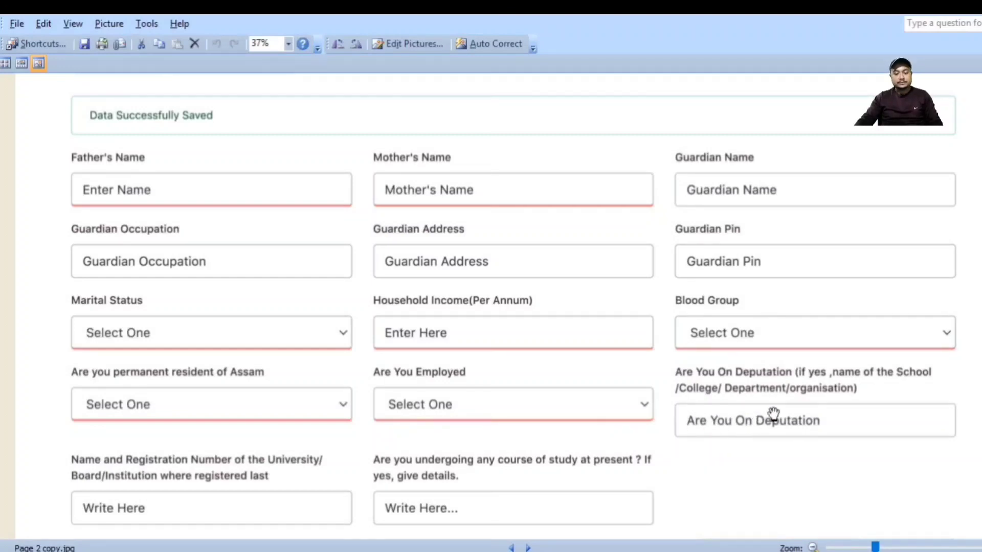
{"action": "scroll", "coordinate": [818, 419], "scroll_direction": "down", "scroll_amount": 2}
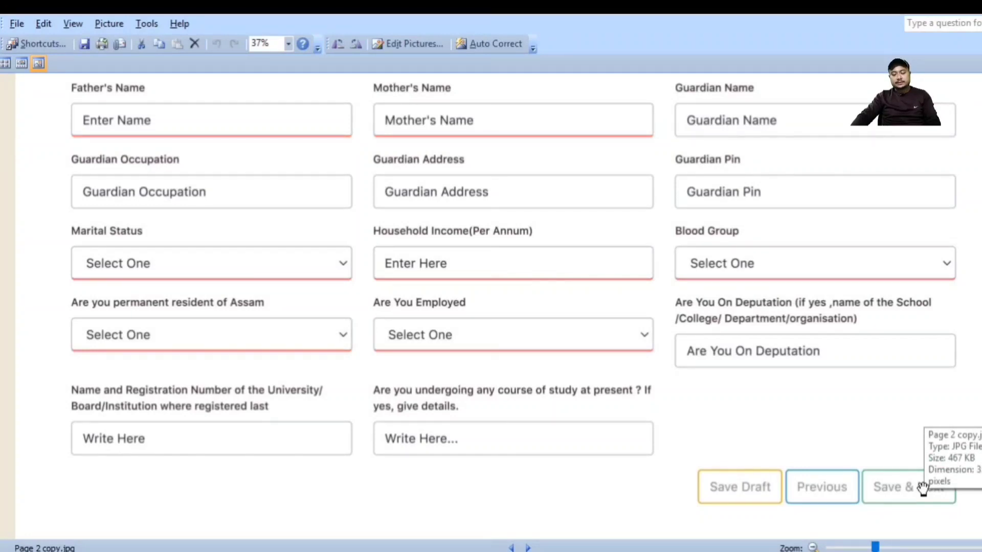
Step: Show page 3 copy.jpg and examine the Permanent Address fields for communication address, pin, email and phone
{"action": "key", "text": "Right"}
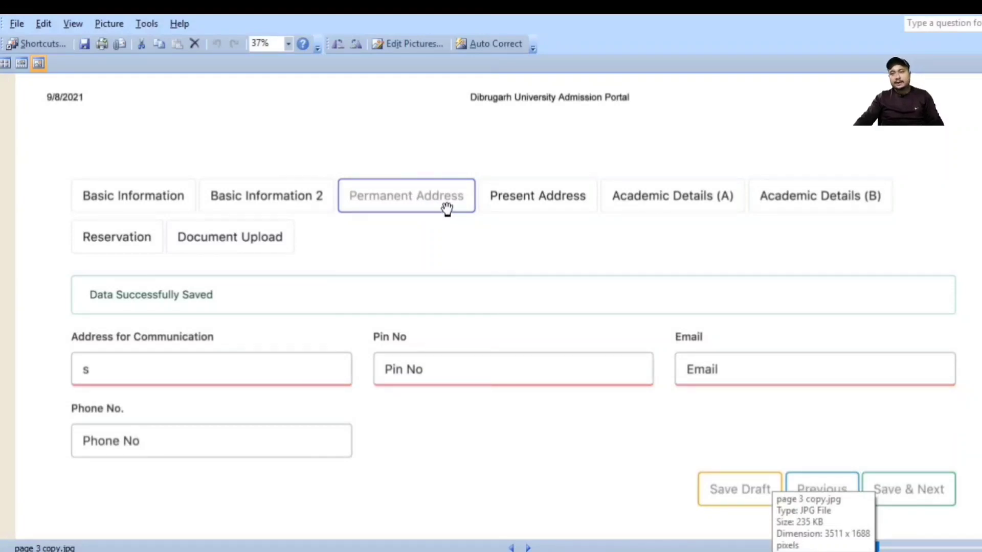
{"action": "scroll", "coordinate": [192, 387], "scroll_direction": "down", "scroll_amount": 1}
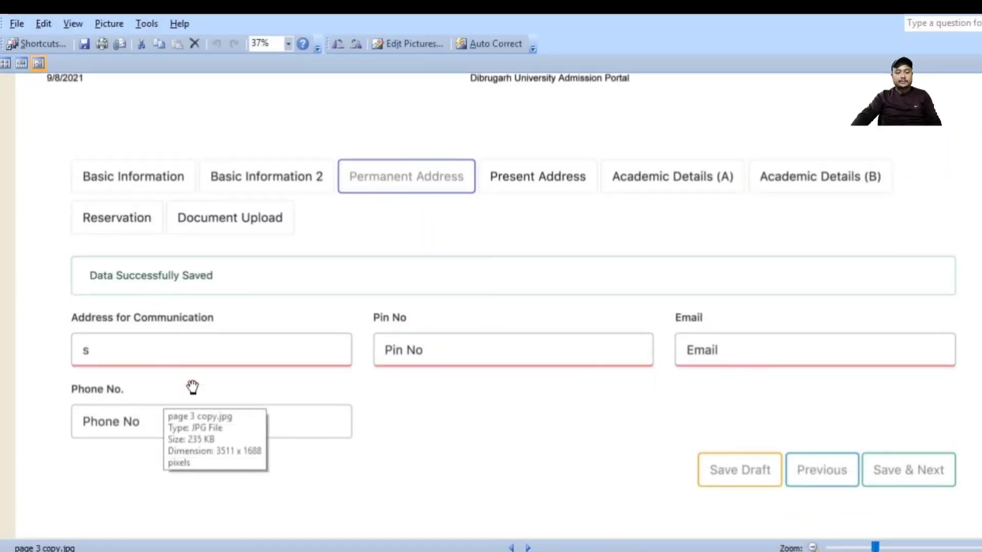